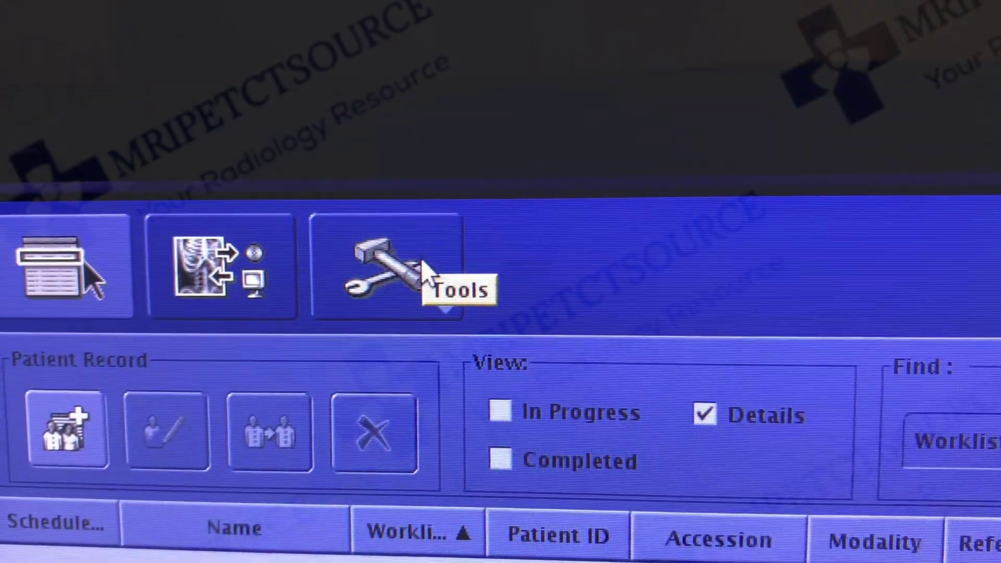
# Open the Service Desktop Manager showing hospital, release and system health information
pyautogui.click(423, 268)
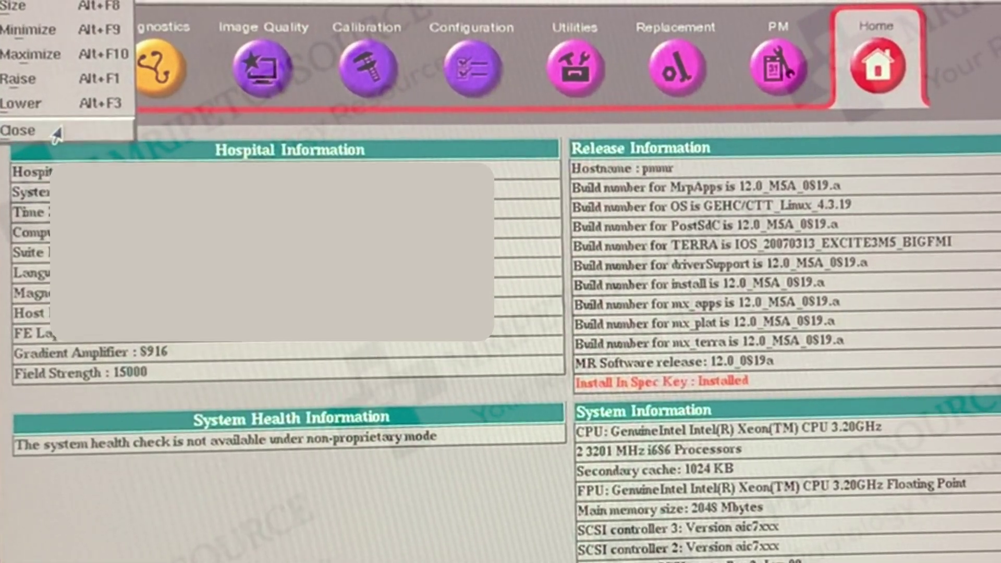
# Close the Insite Home browser and request a TPS Reset
pyautogui.click(58, 127)
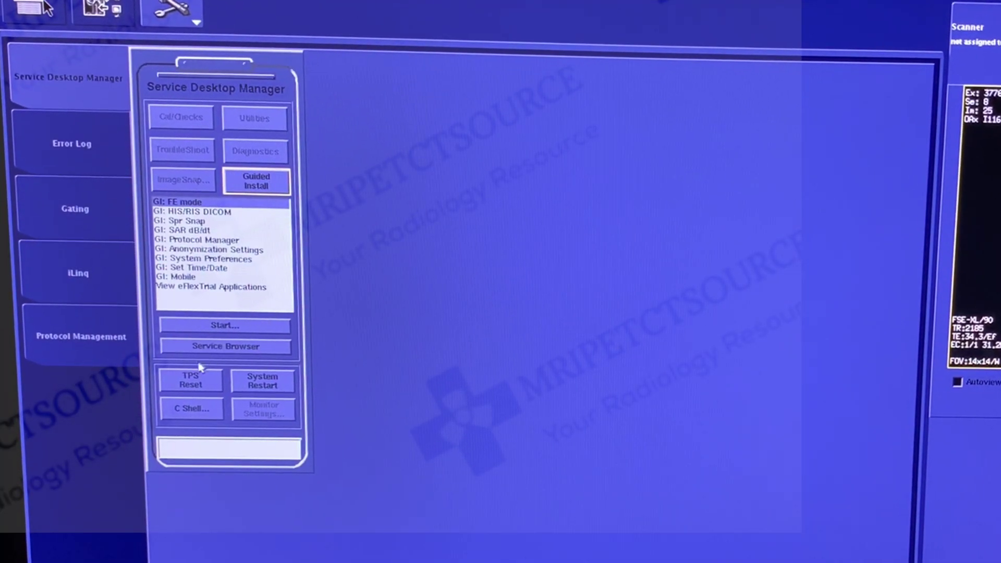
pyautogui.click(188, 381)
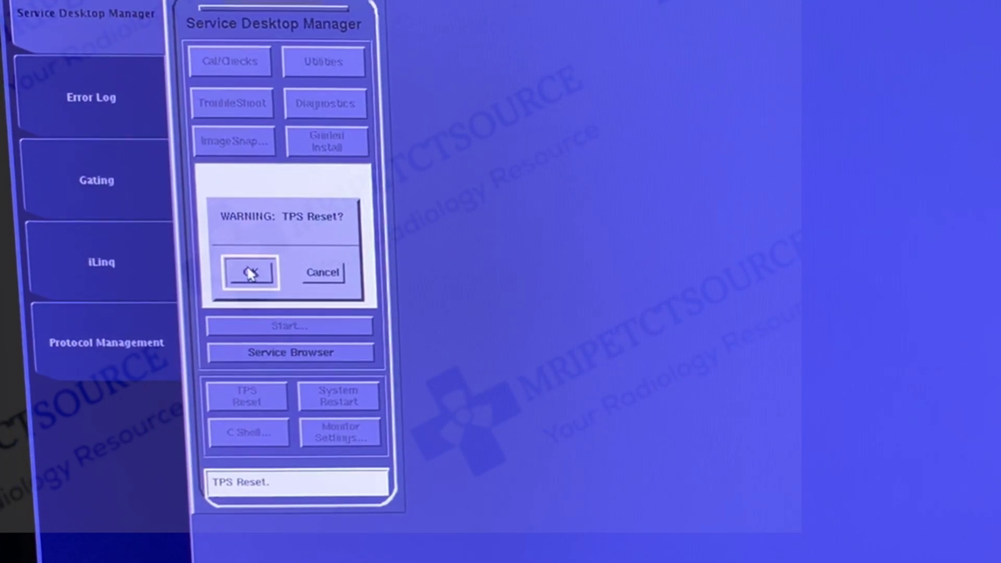
# Confirm the TPS Reset warning so Reset/Download TPS begins
pyautogui.click(250, 270)
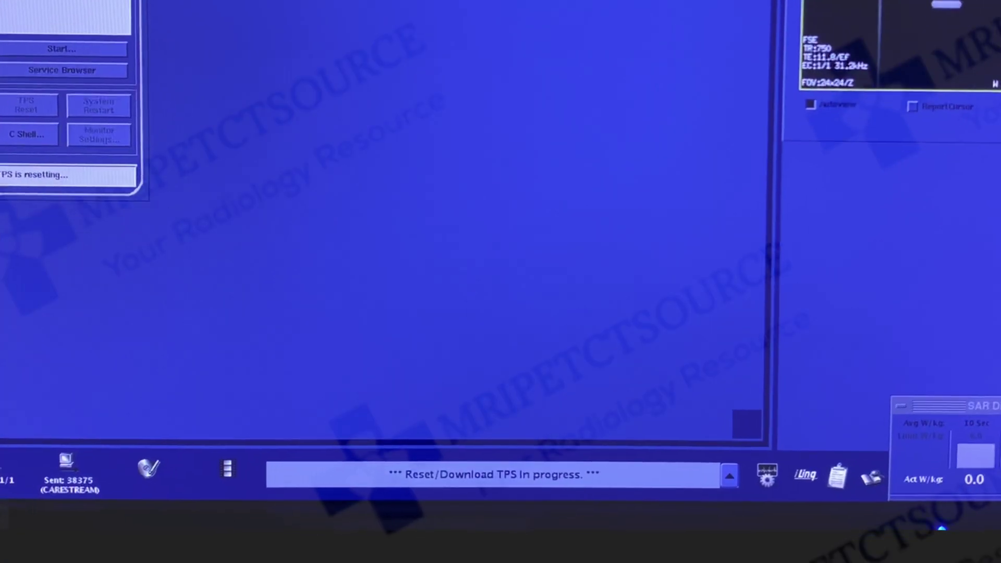